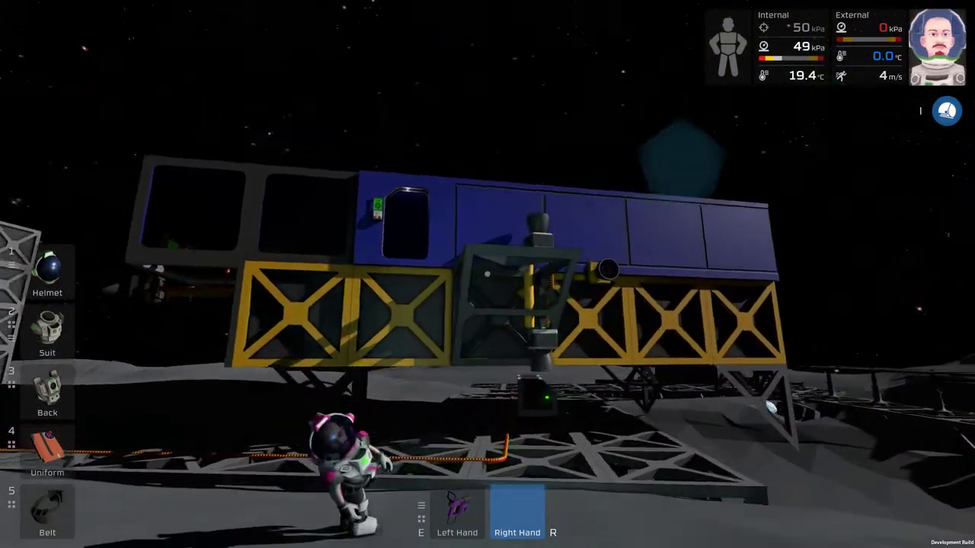
- Walk along the ship around to its far end
key(w)
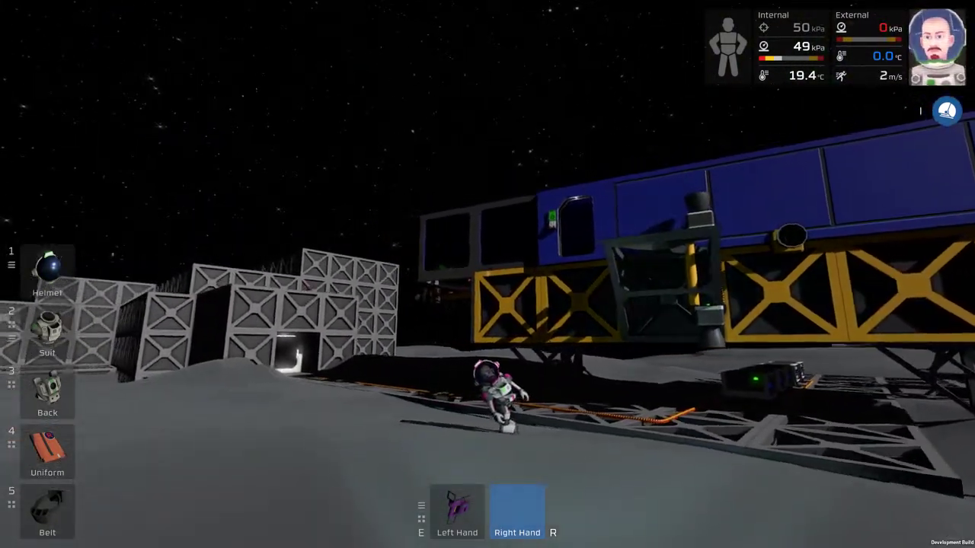
key(s)
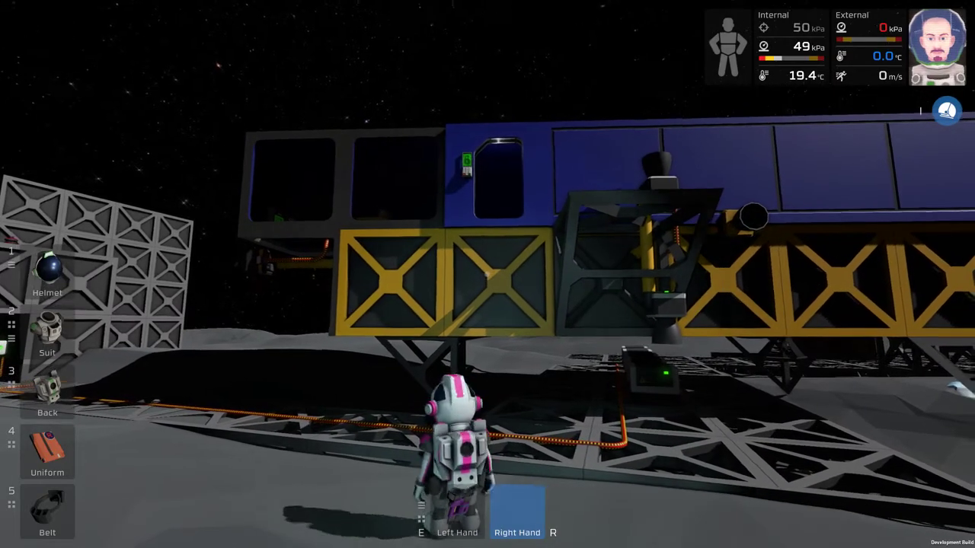
key(w)
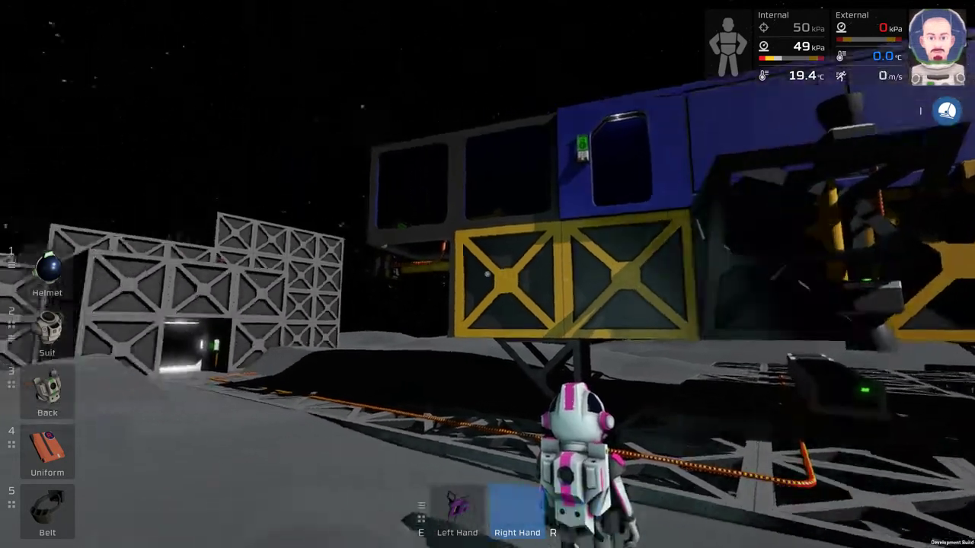
key(w)
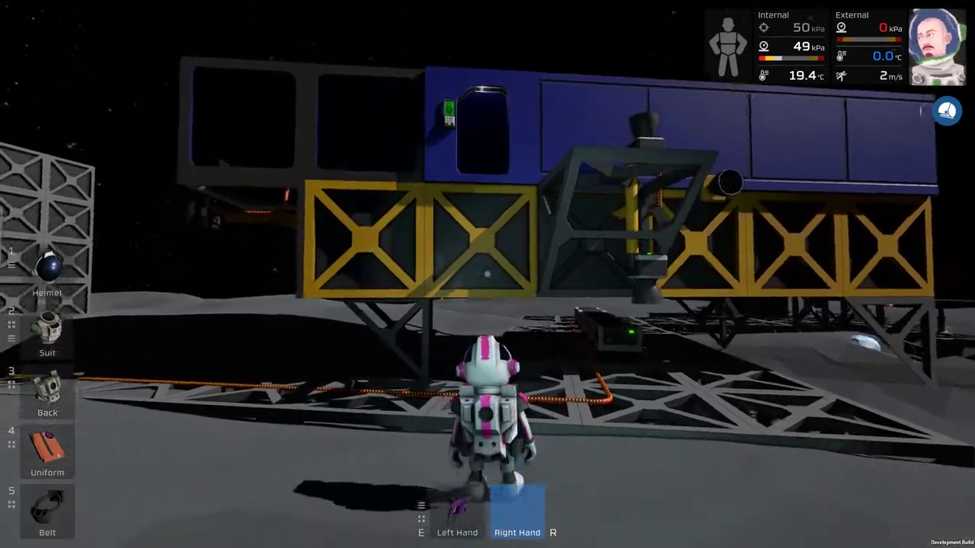
key(w)
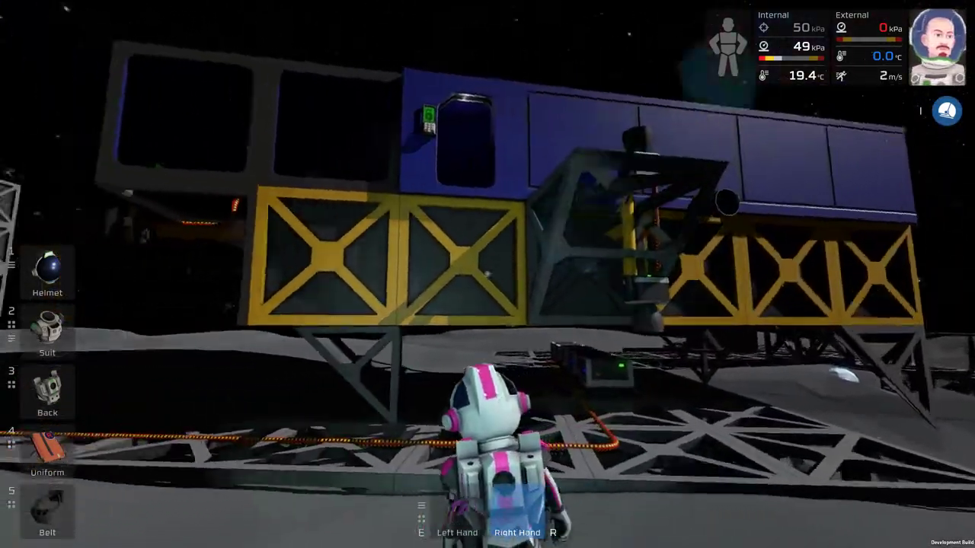
key(w)
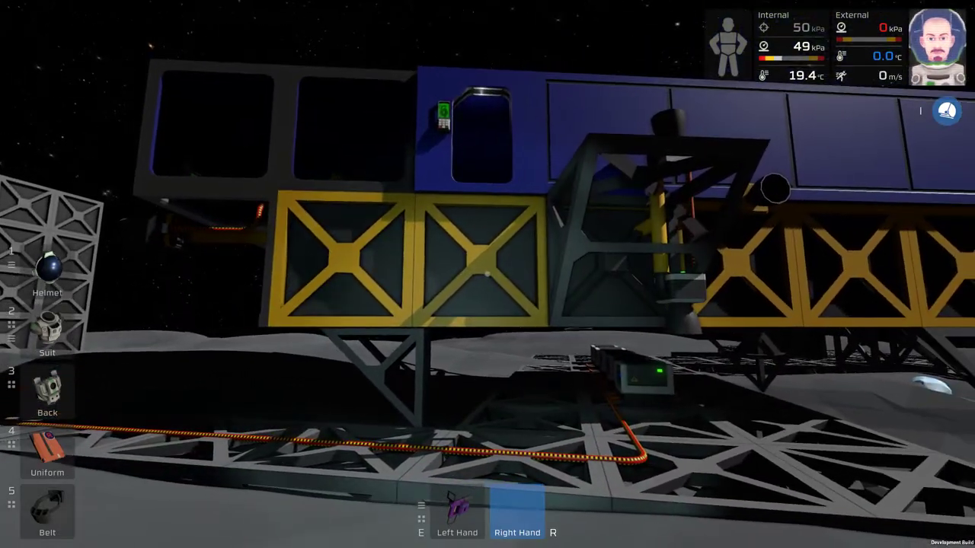
- Jetpack through the airlock to the cockpit seat and switch on the helmet lamp
key(j)
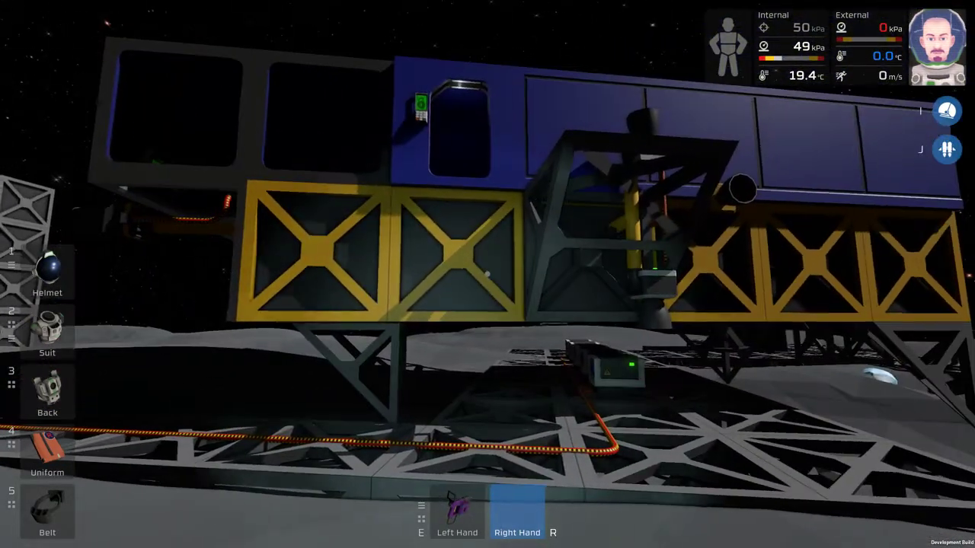
key(w)
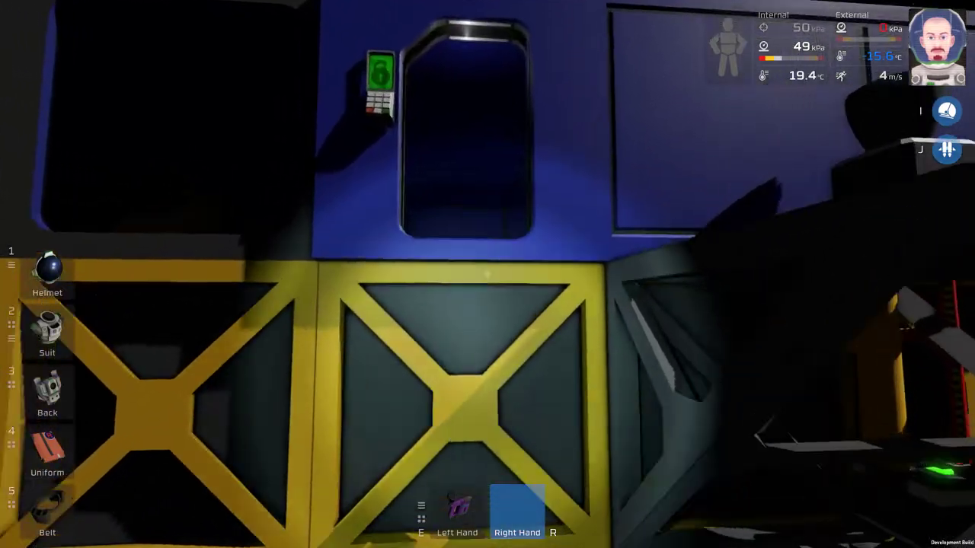
key(j)
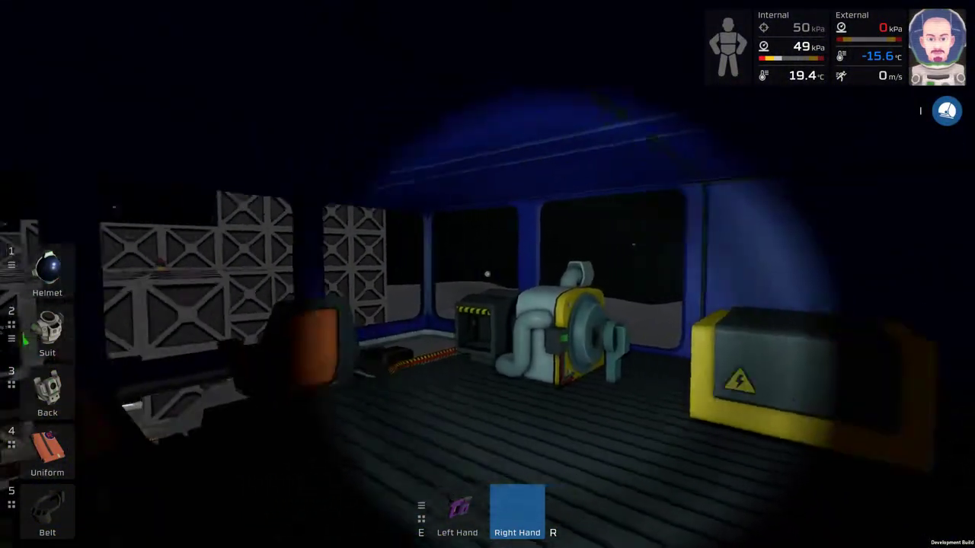
key(w)
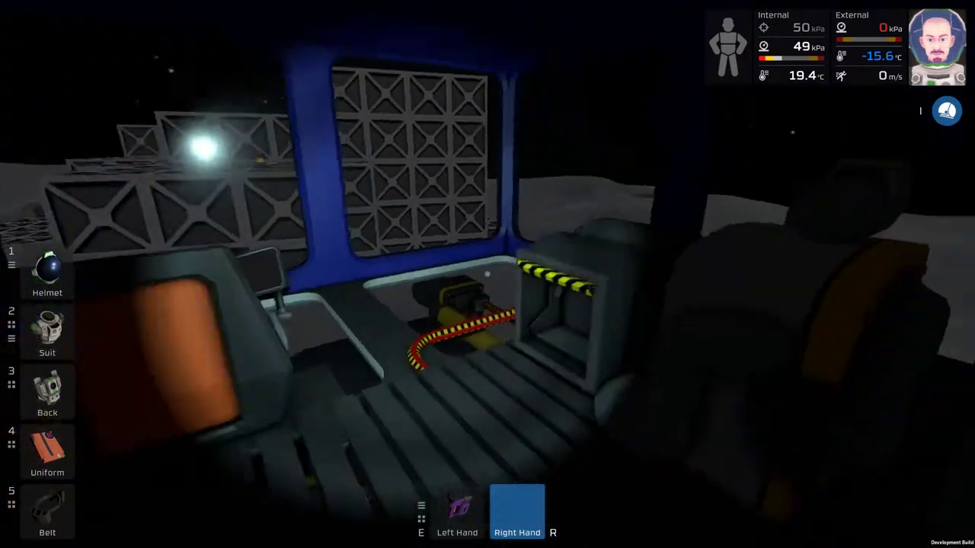
key(l)
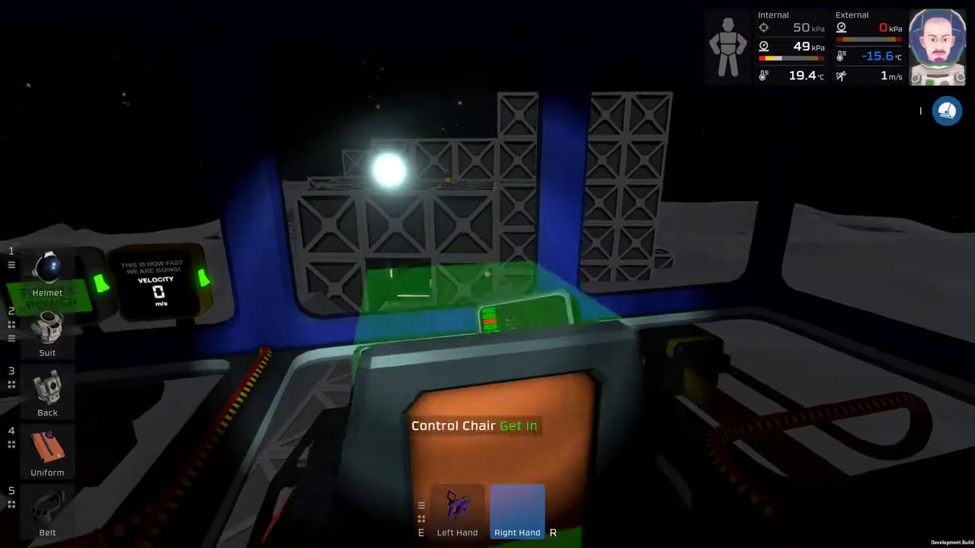
key(w)
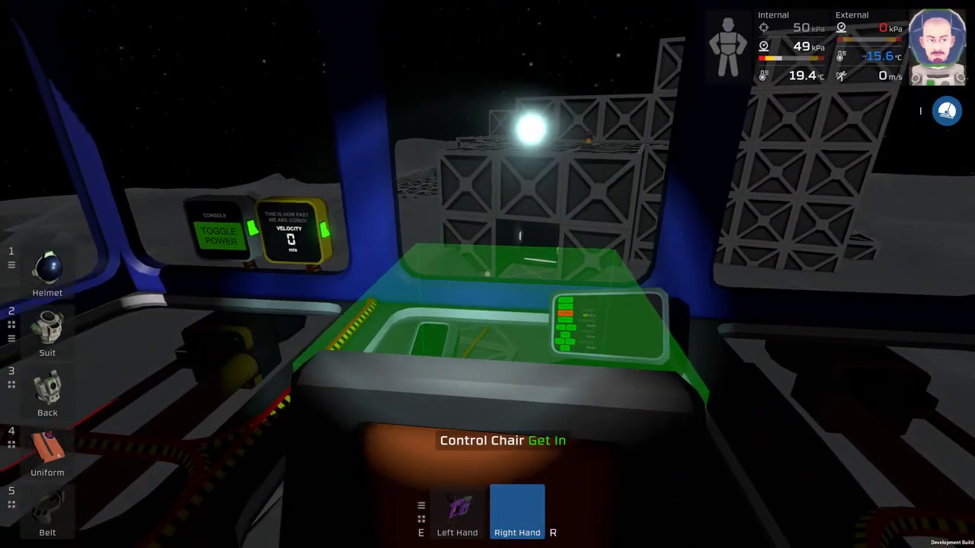
click(488, 273)
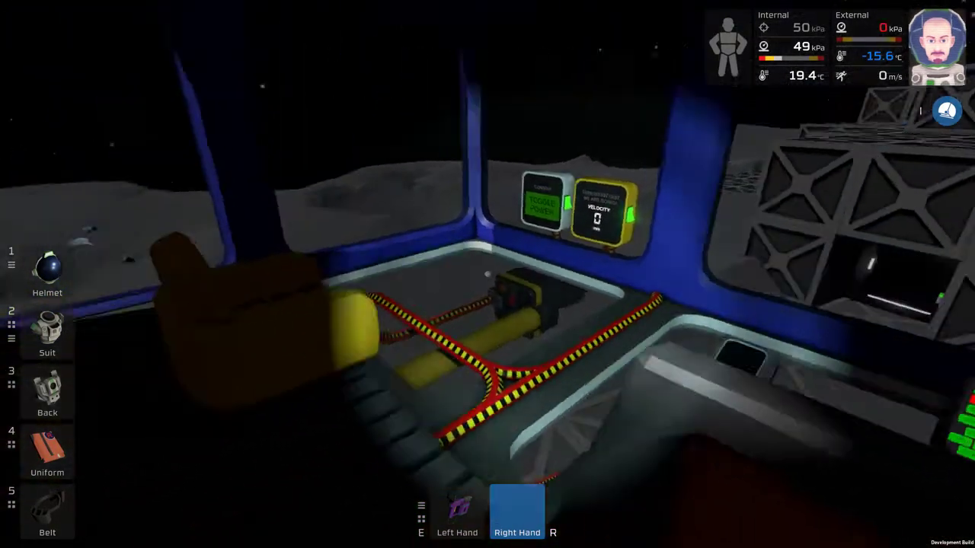
key(space)
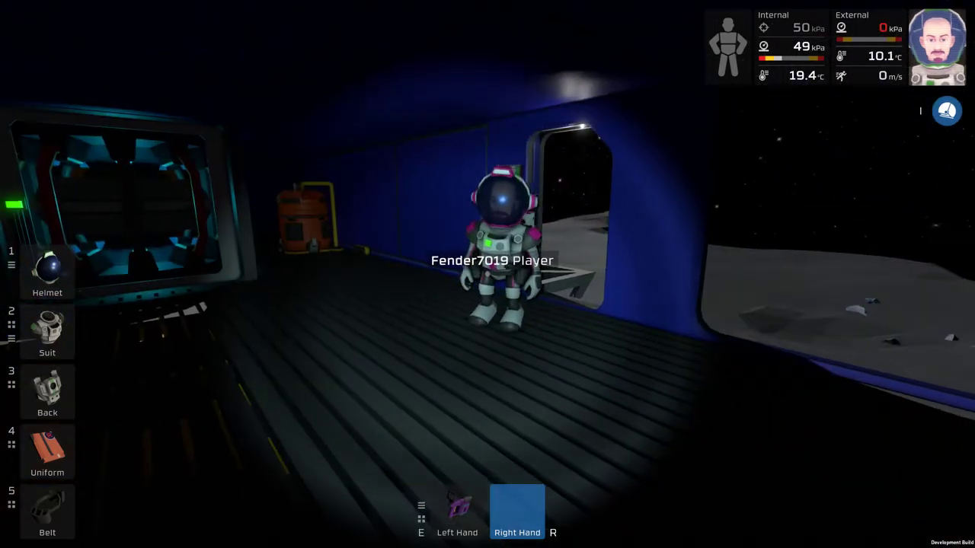
key(w)
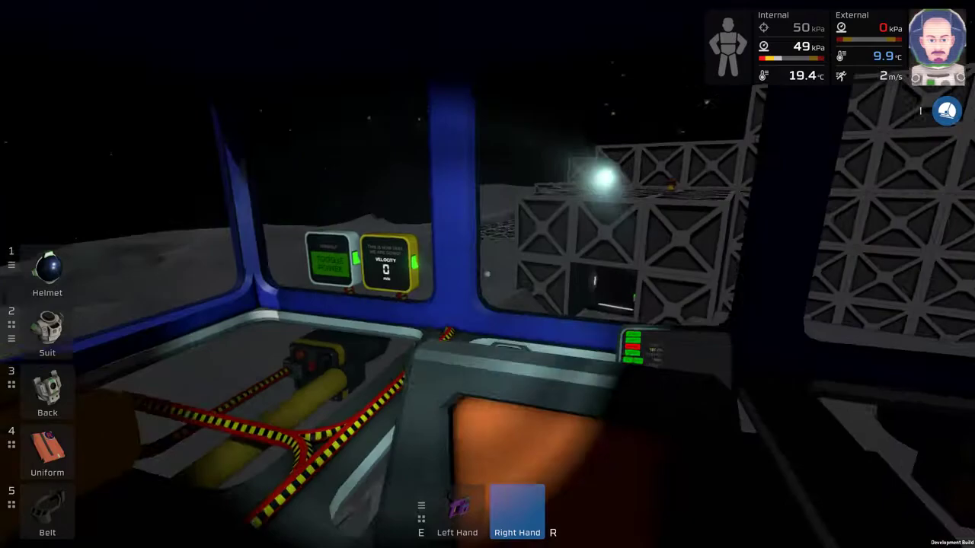
key(w)
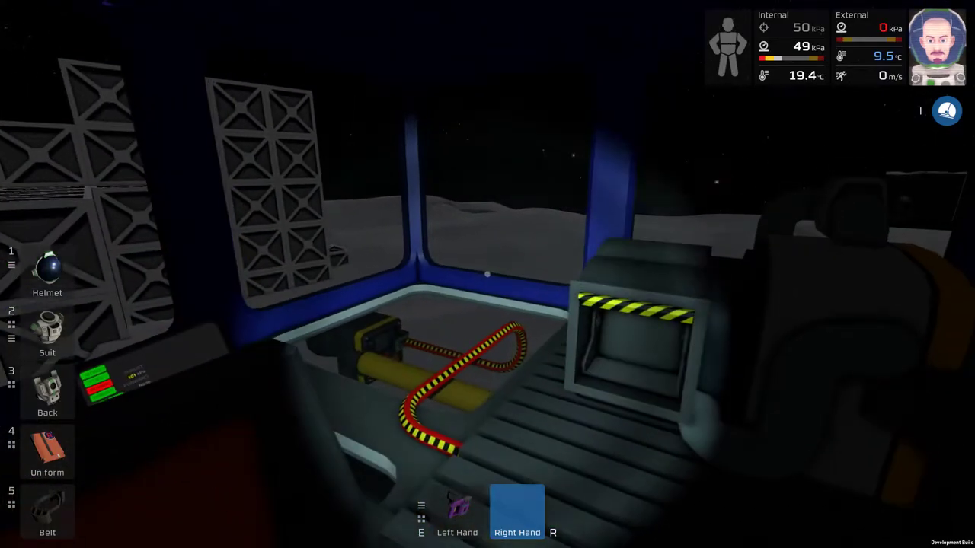
key(w)
key(w)
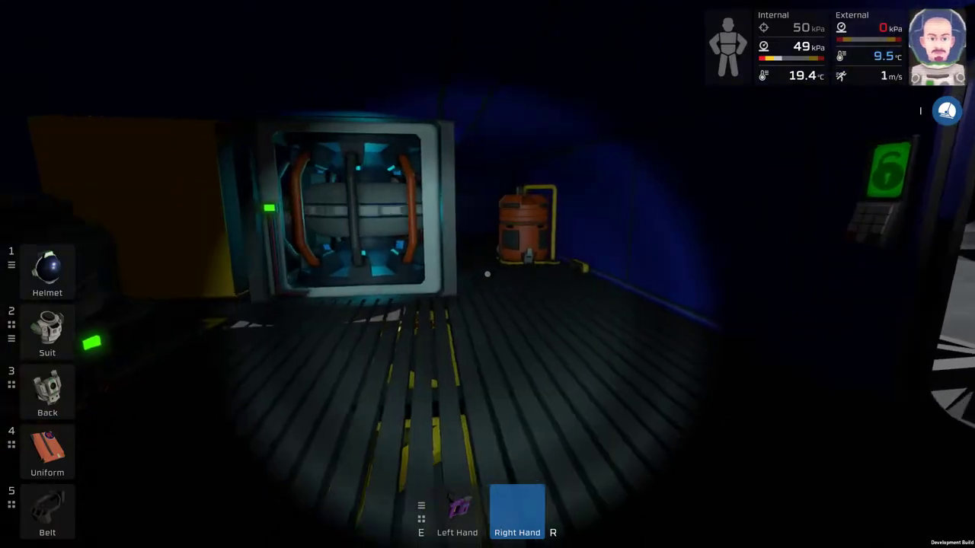
key(w)
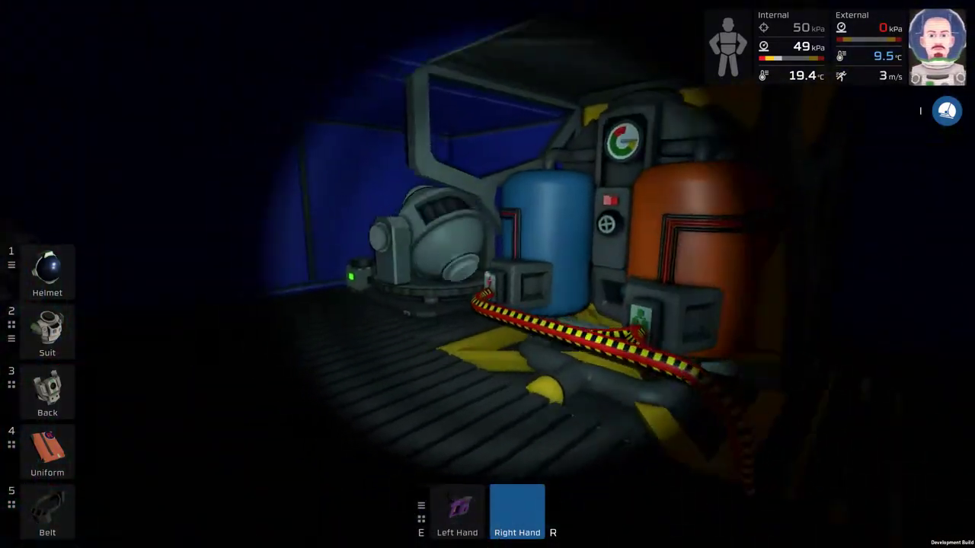
key(w)
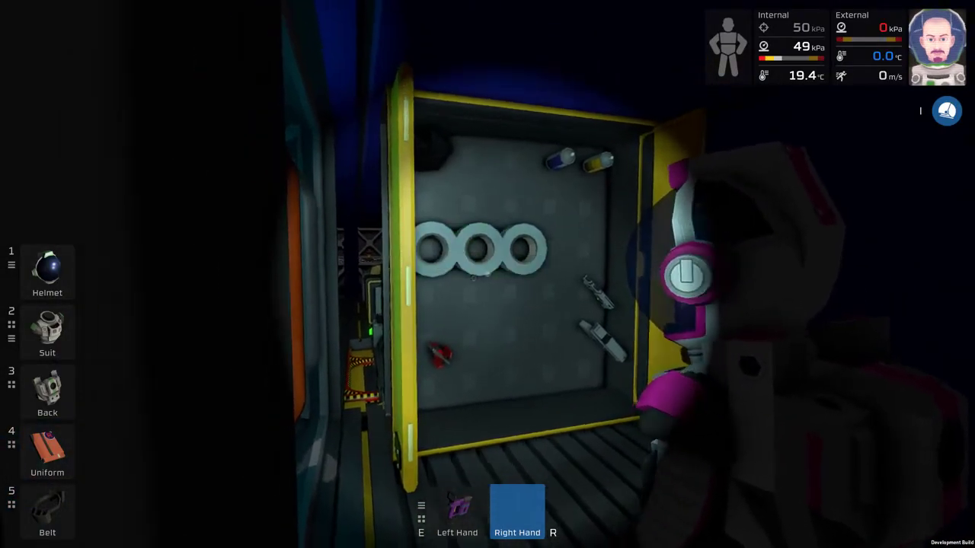
key(w)
key(w)
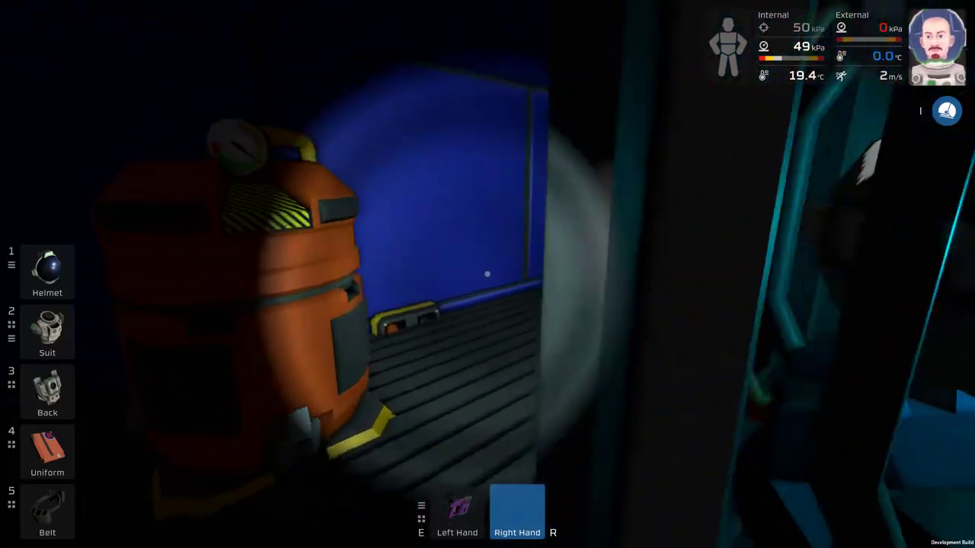
key(w)
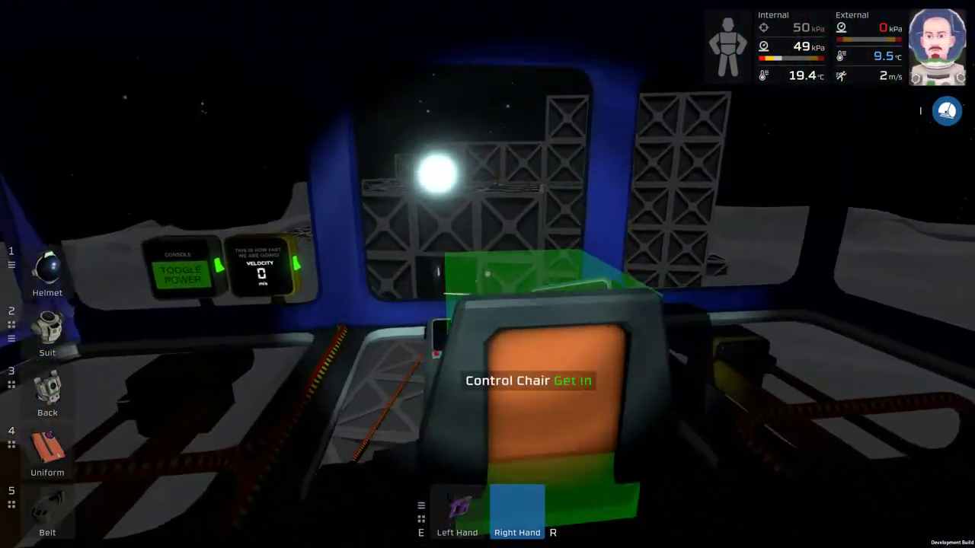
- Sit in the control chair, get up to check the power console, then sit again
click(487, 274)
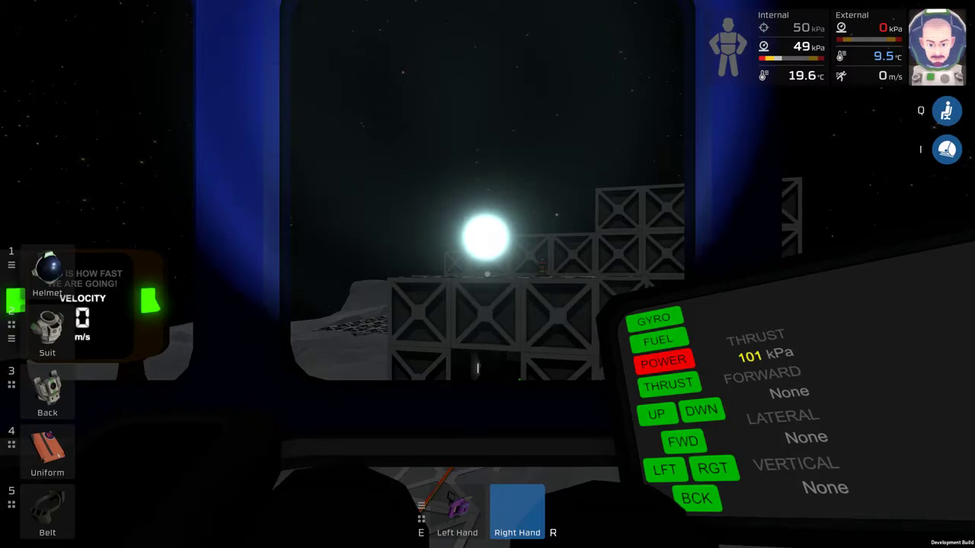
key(q)
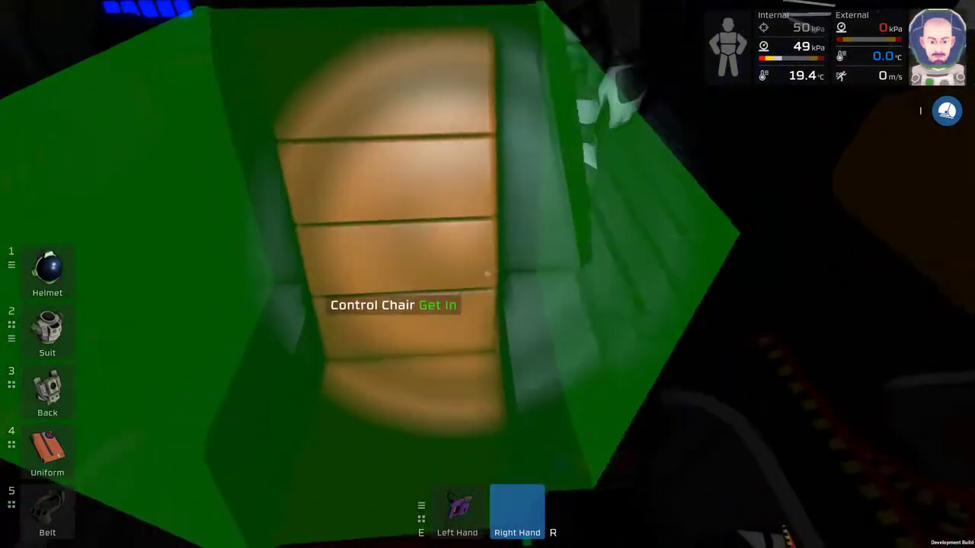
click(488, 274)
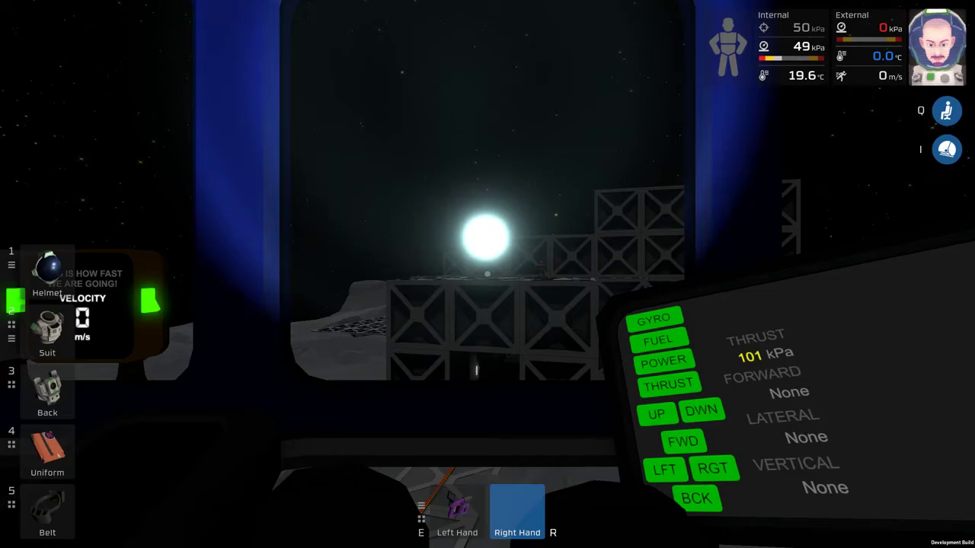
- Lift the ship off, toggle the helmet light, and start drifting sideways
key(space)
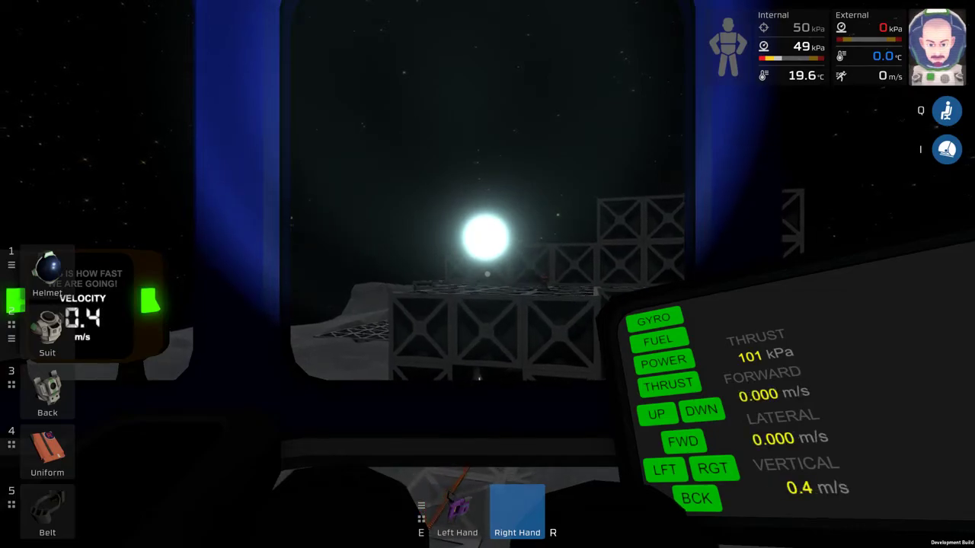
key(space)
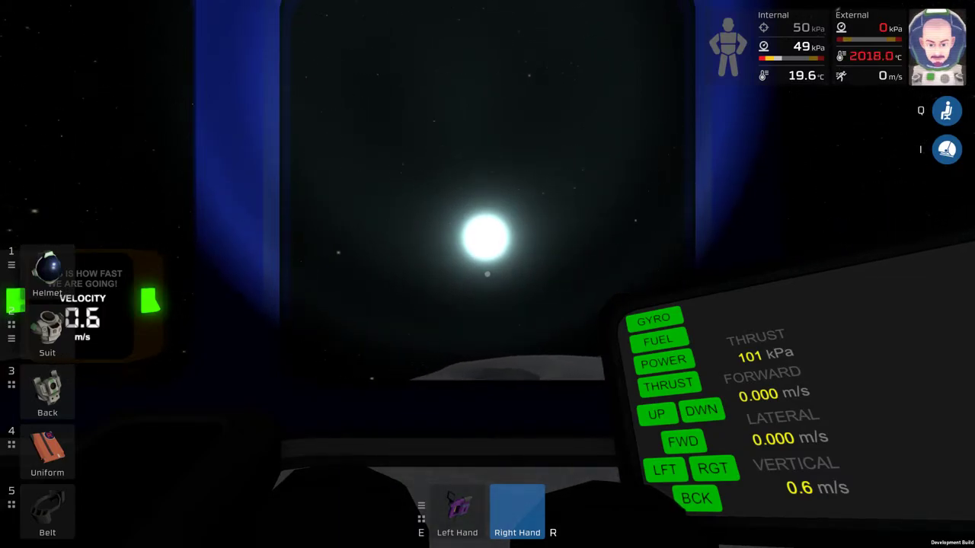
key(1)
scroll(487, 274, down, 2)
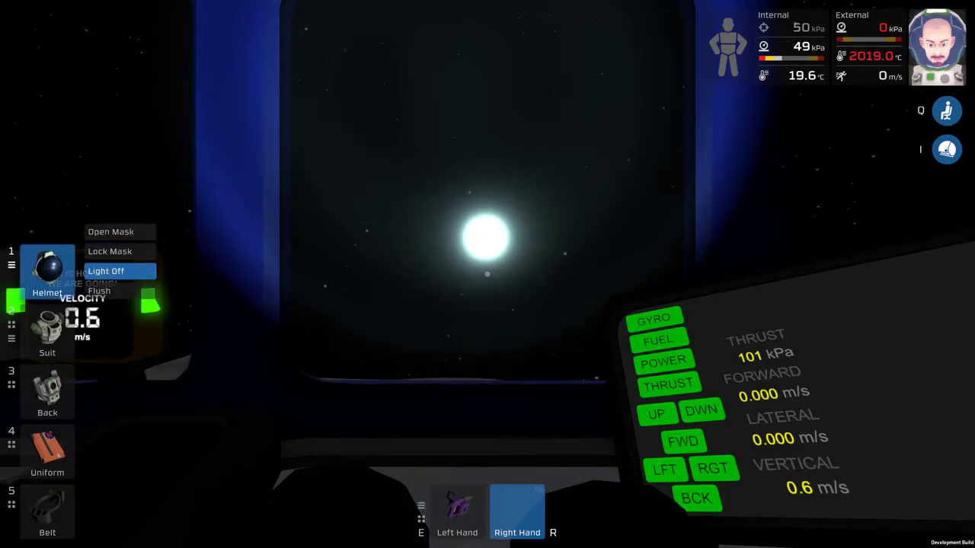
click(488, 274)
key(a)
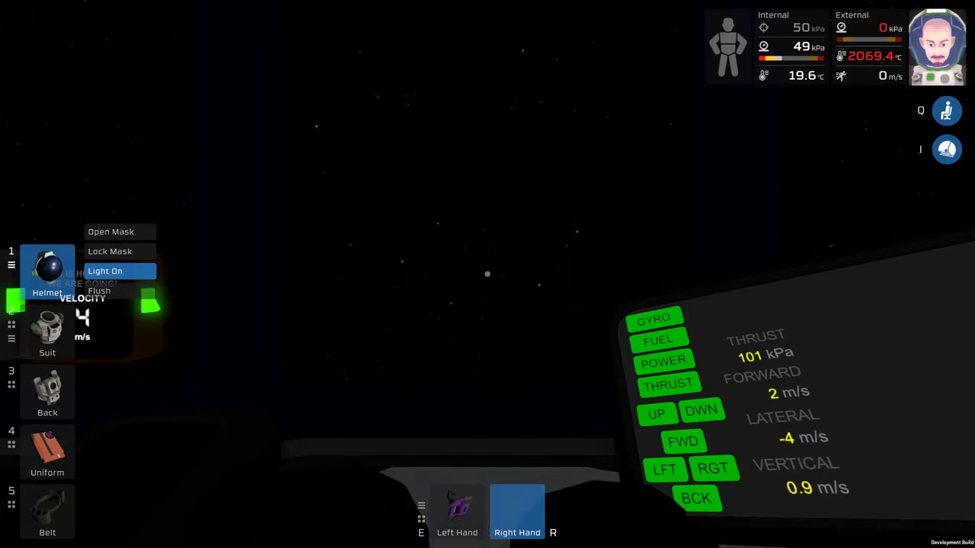
- Trim thrust until the panel reads -2 m/s forward and 2 m/s lateral
key(s)
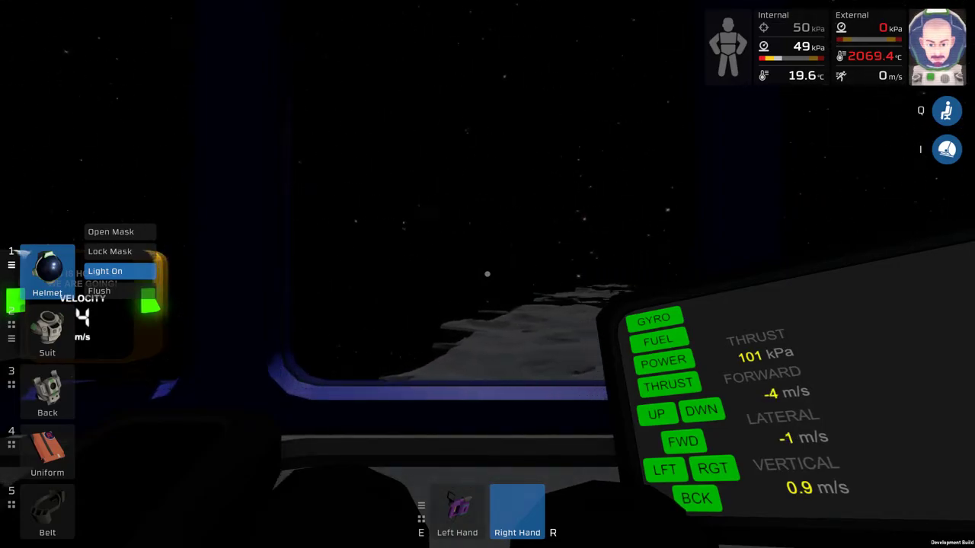
key(d)
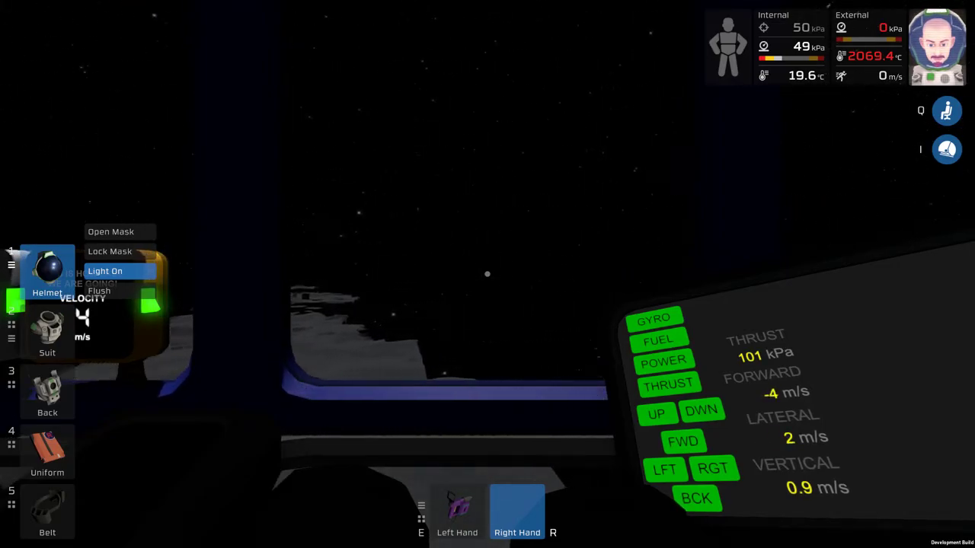
key(w)
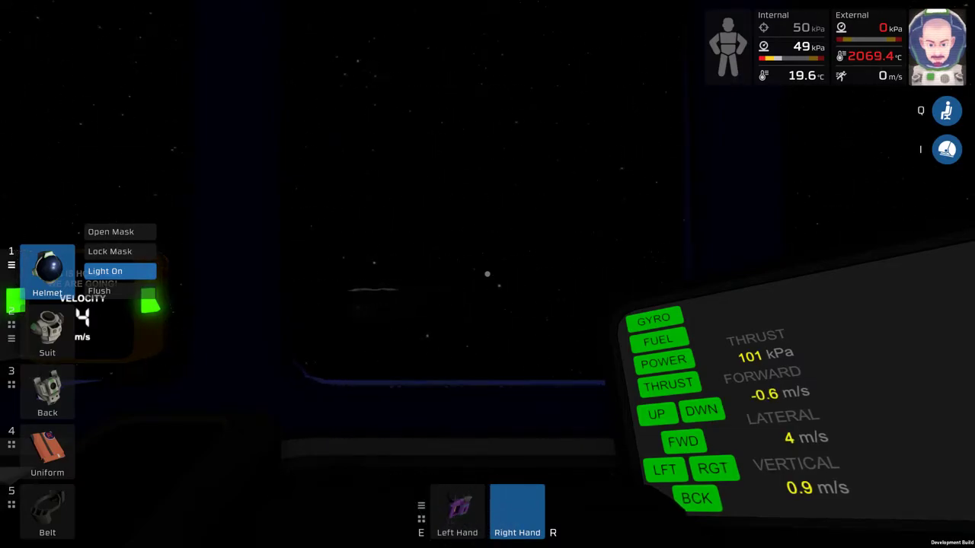
key(w)
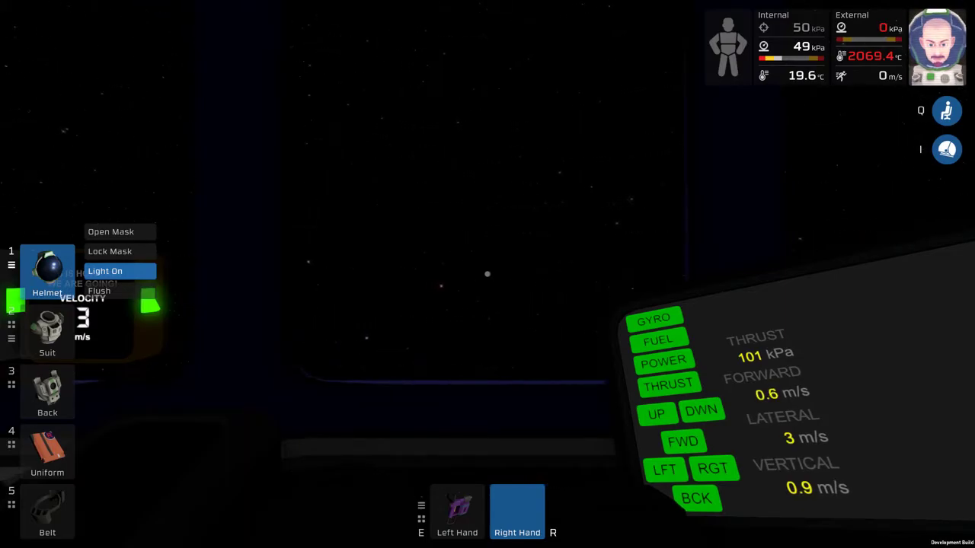
key(s)
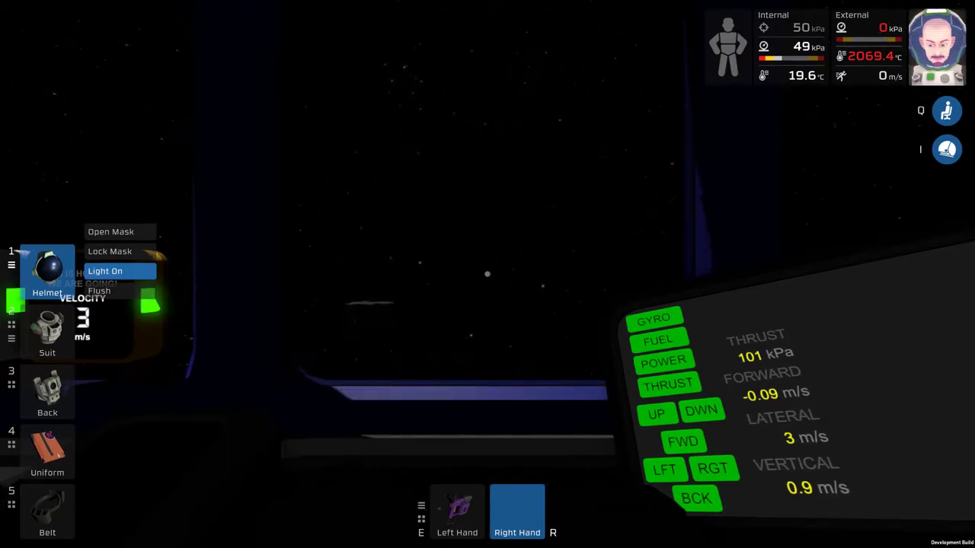
key(s)
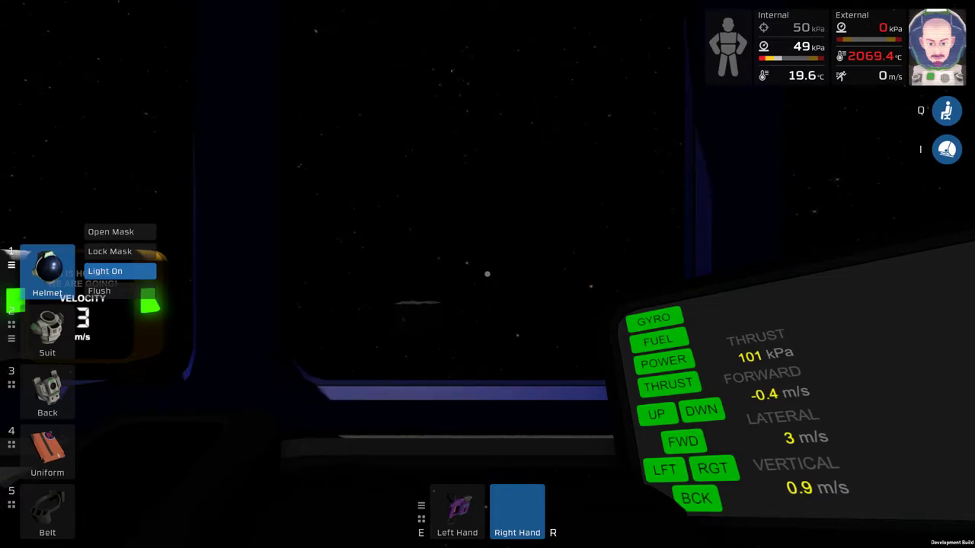
key(s)
key(s)
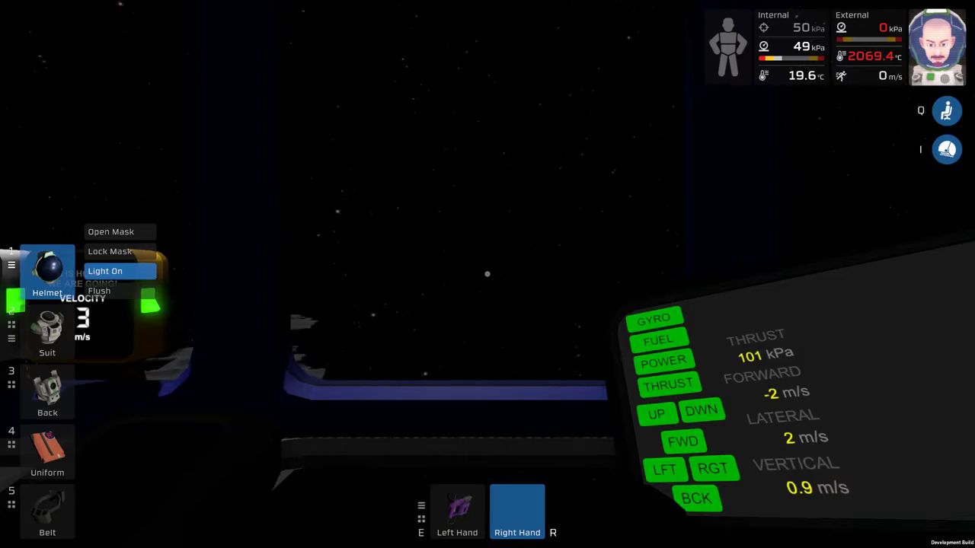
- Thrust backward until the fuel runs out and velocity drops to 0
key(s)
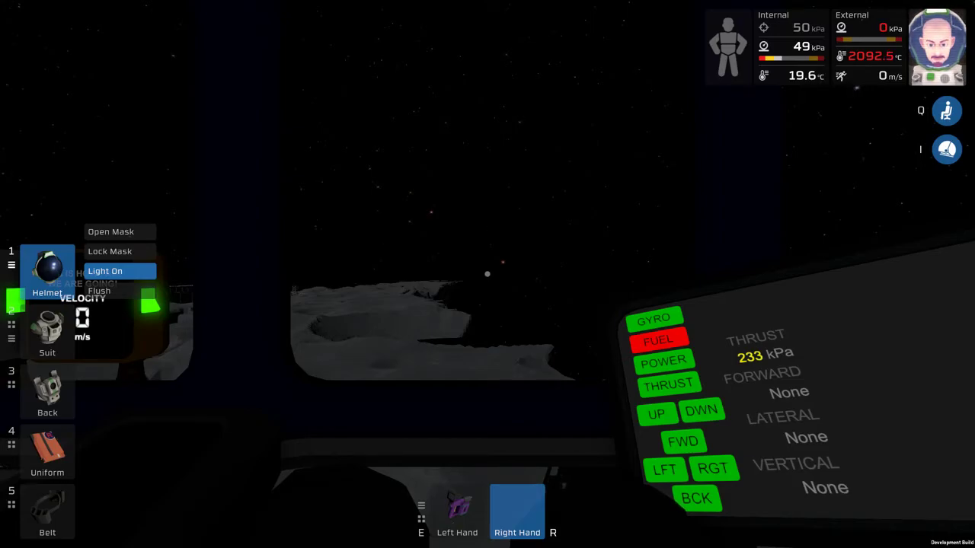
- Leave the pilot seat and walk out to the welding torch
key(q)
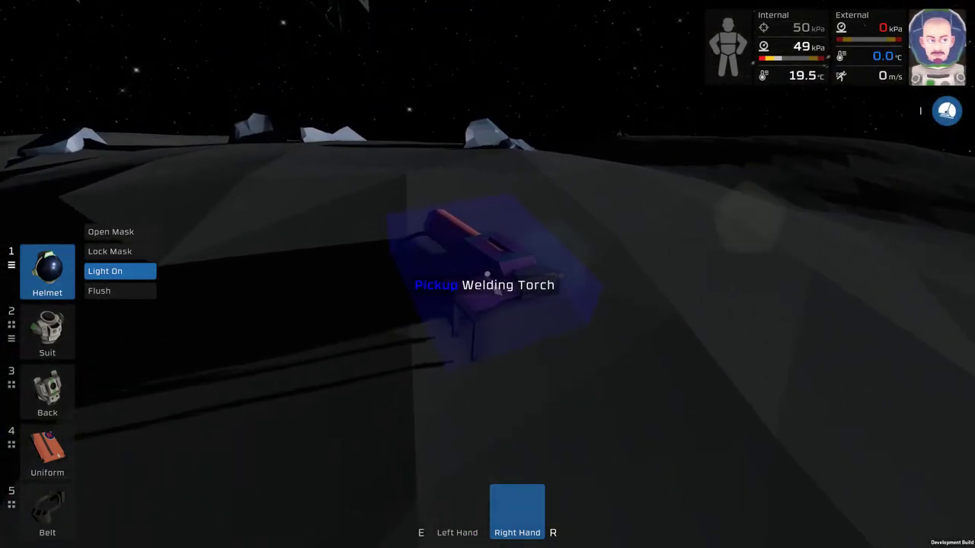
- Pick up the Welding Torch and store it in the tool belt
key(f)
click(487, 274)
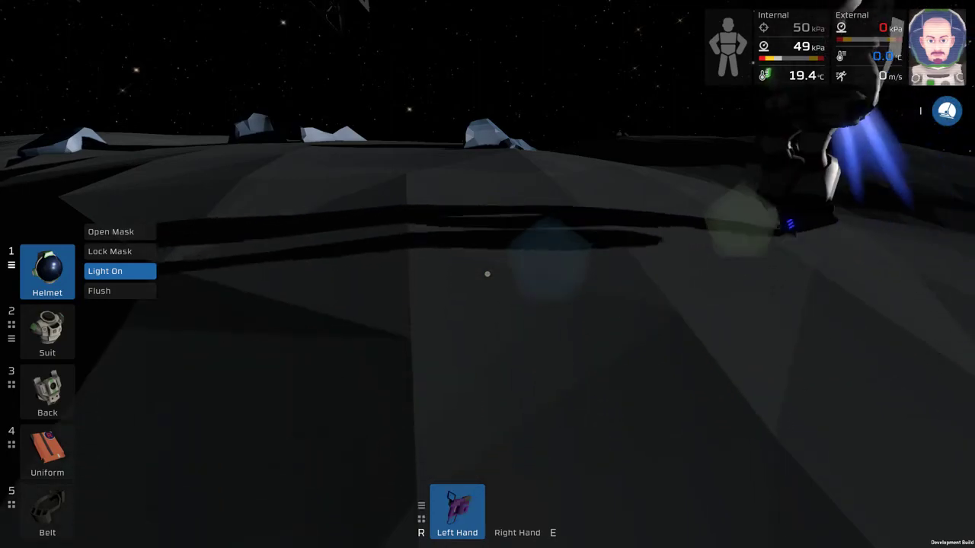
key(3)
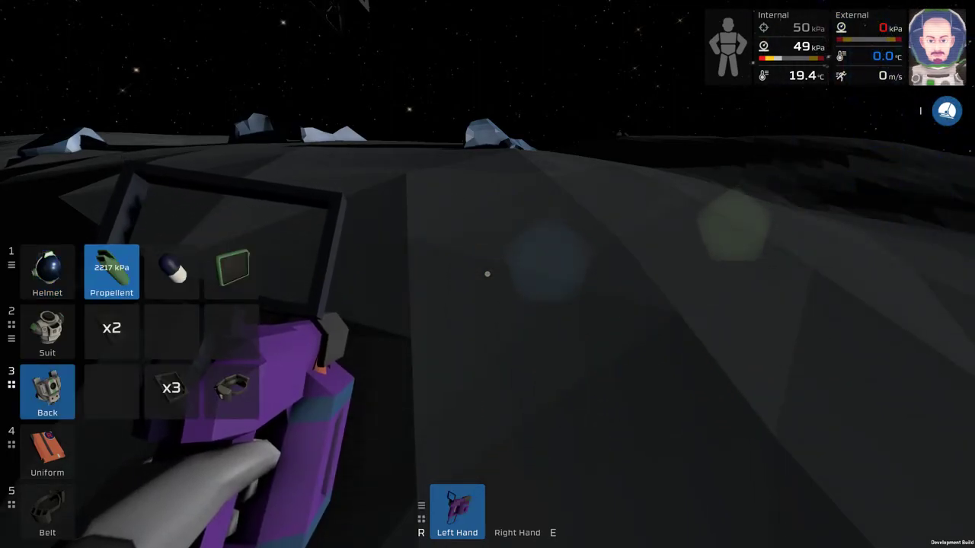
key(5)
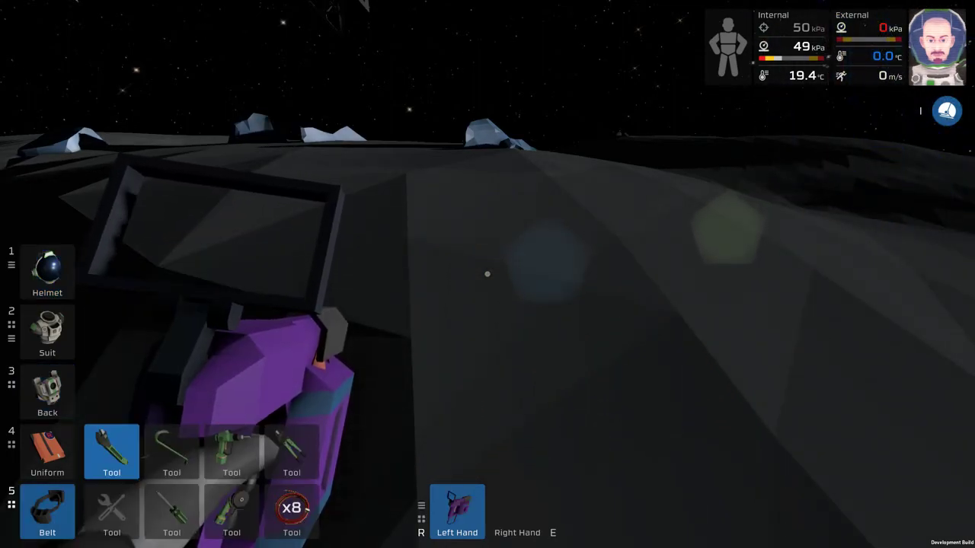
scroll(487, 274, down, 1)
key(f)
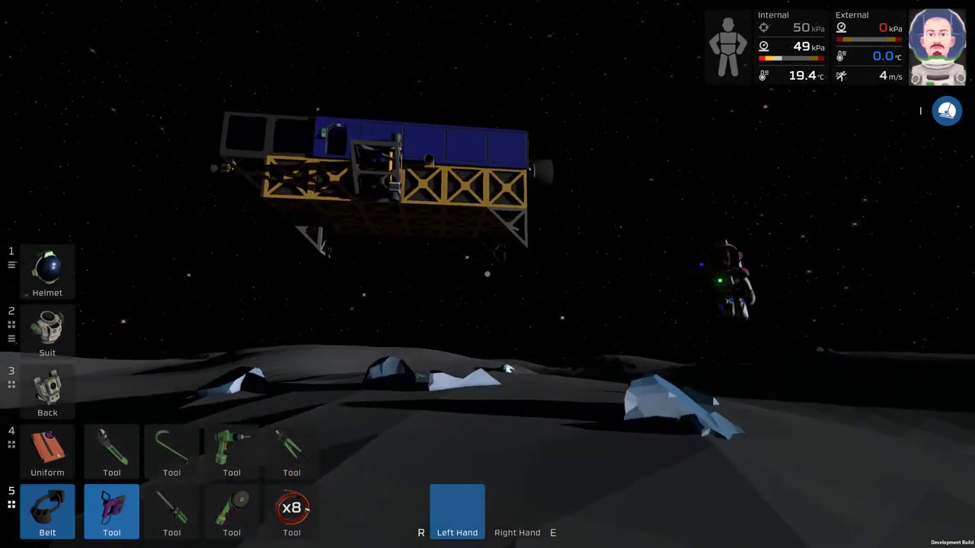
- Walk past the other astronaut and away from the hovering ship toward the sun
key(w)
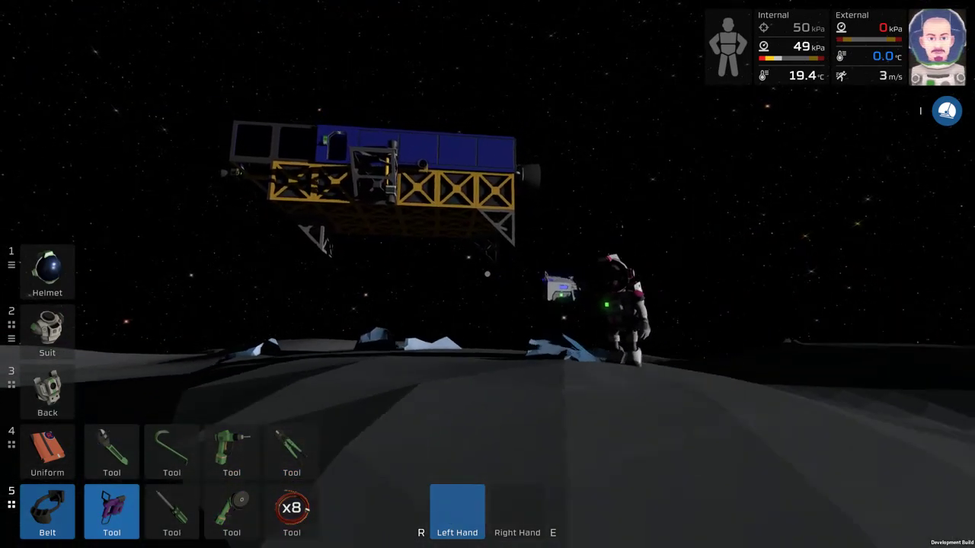
key(w)
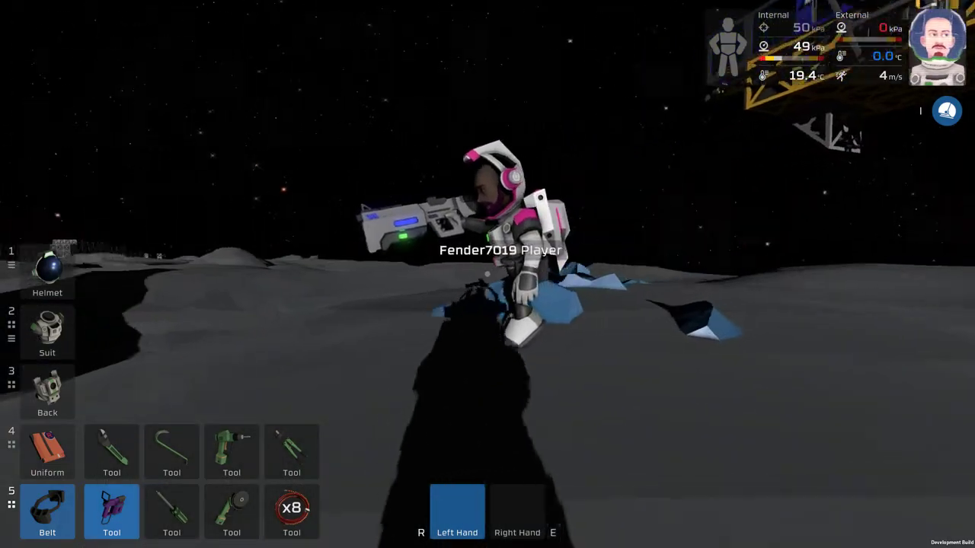
key(w)
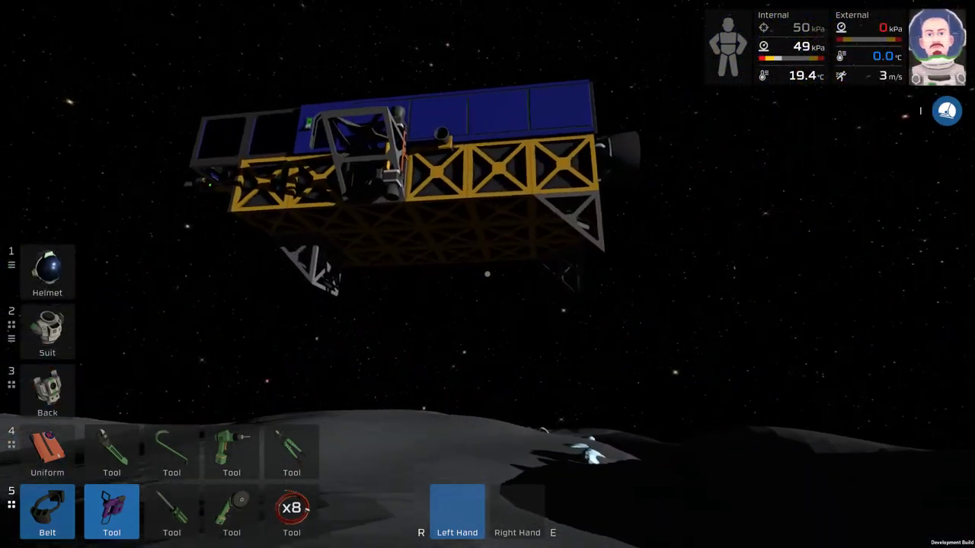
key(w)
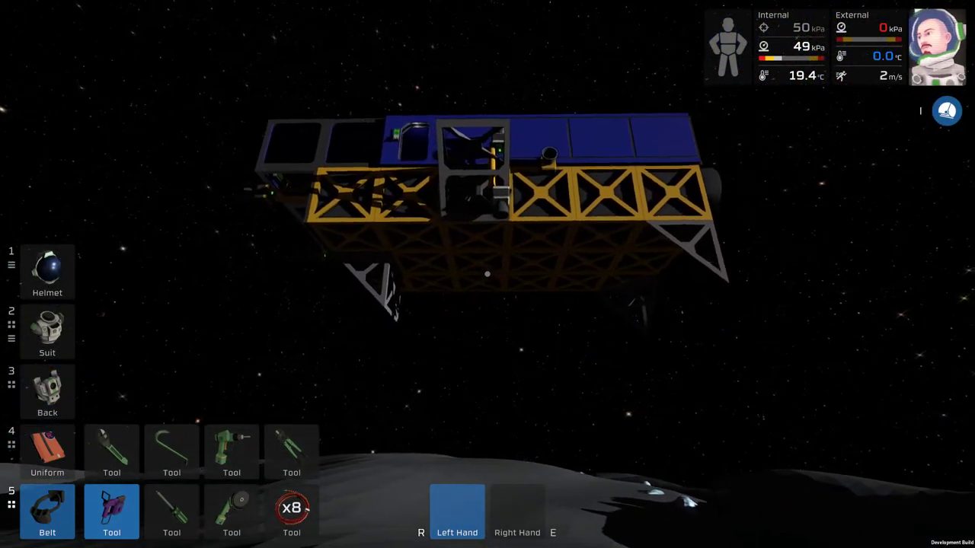
key(w)
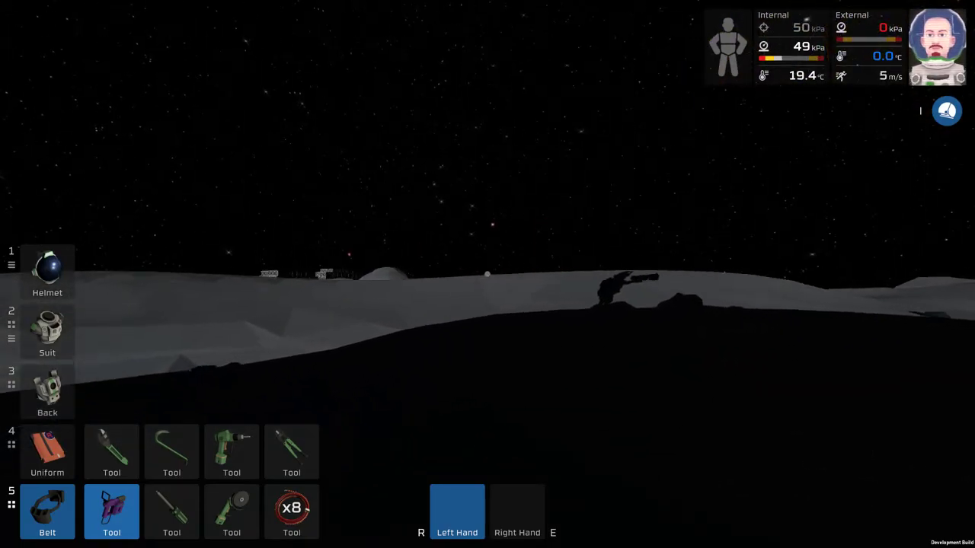
key(w)
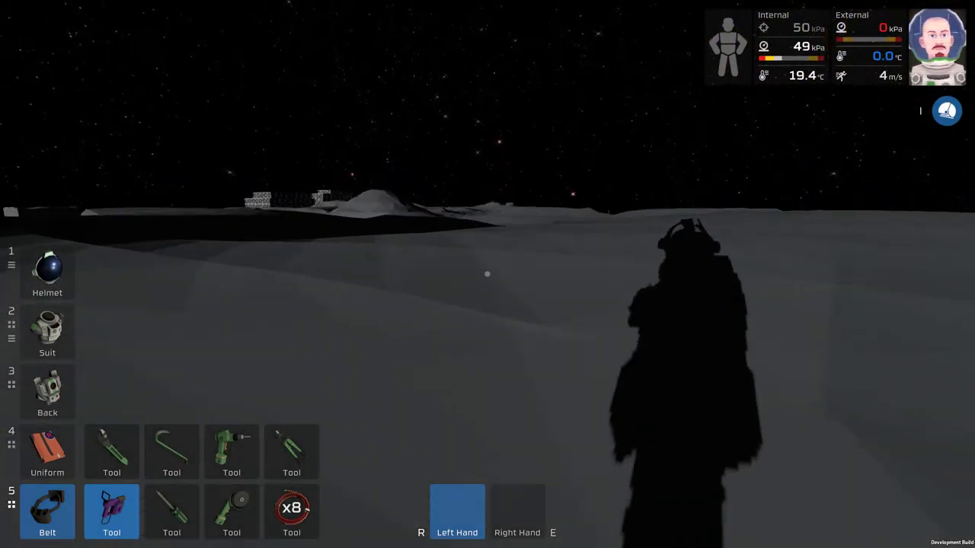
key(w)
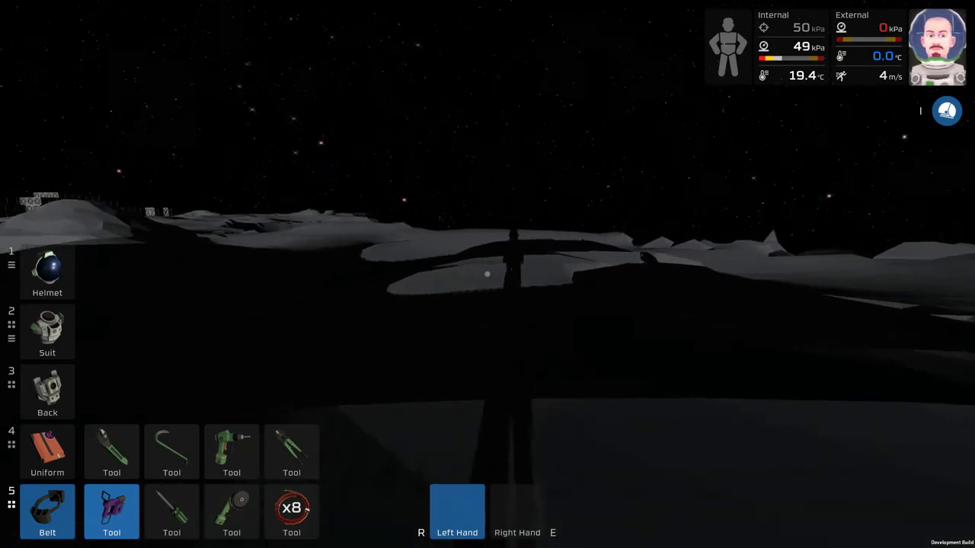
key(w)
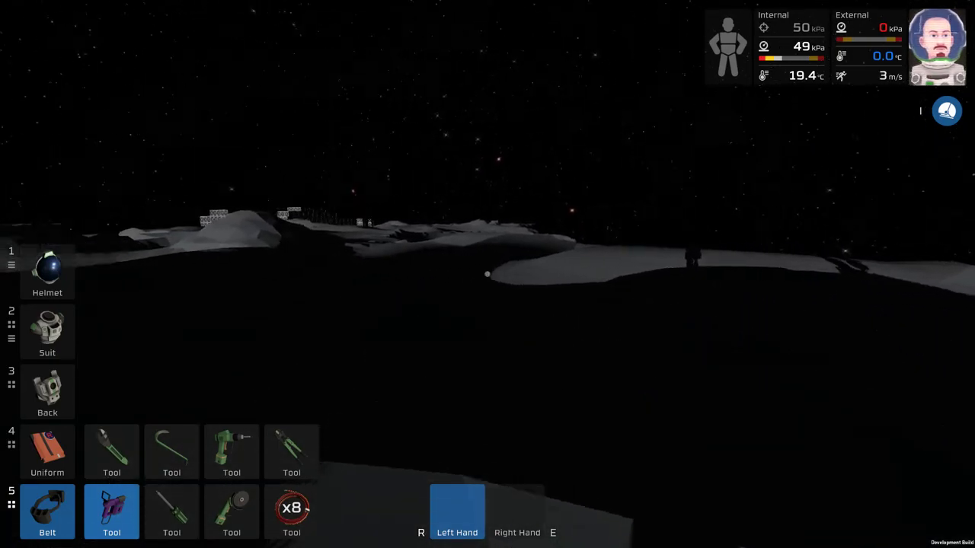
- Turn from the sun, select the Helmet slot with Light On, and walk across the dark ground
key(w)
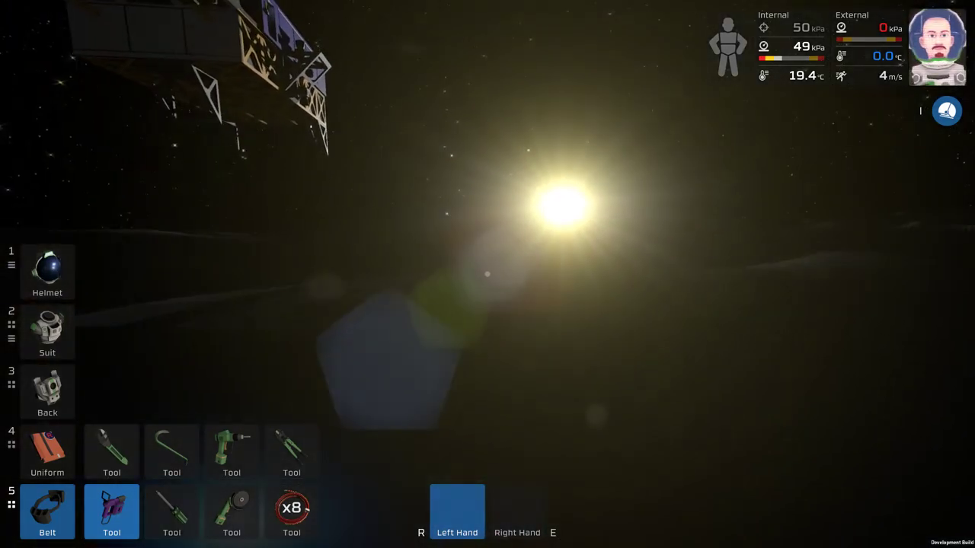
key(w)
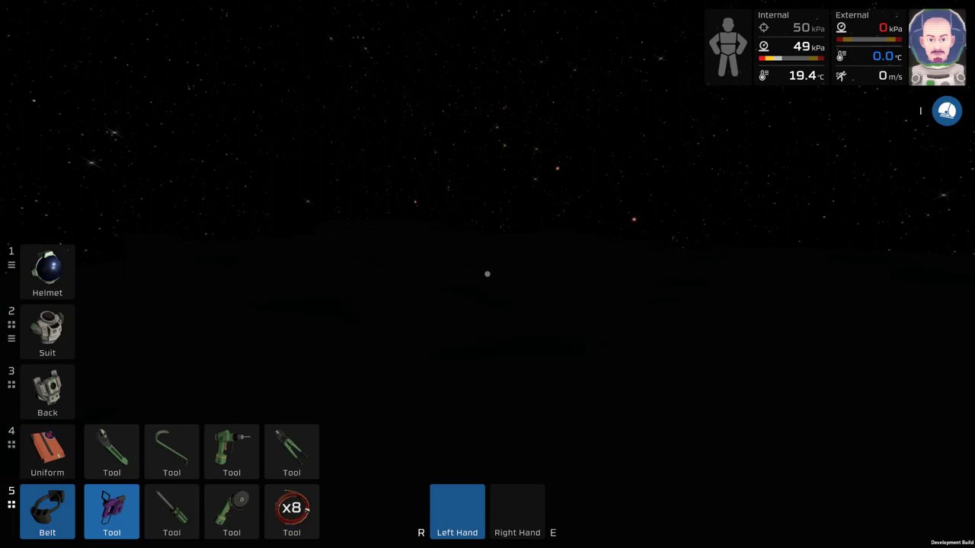
key(1)
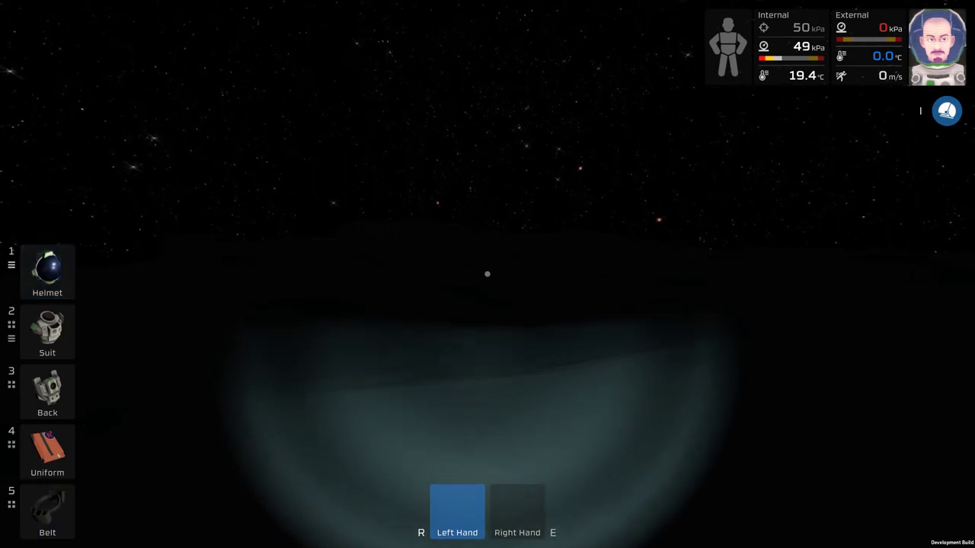
key(w)
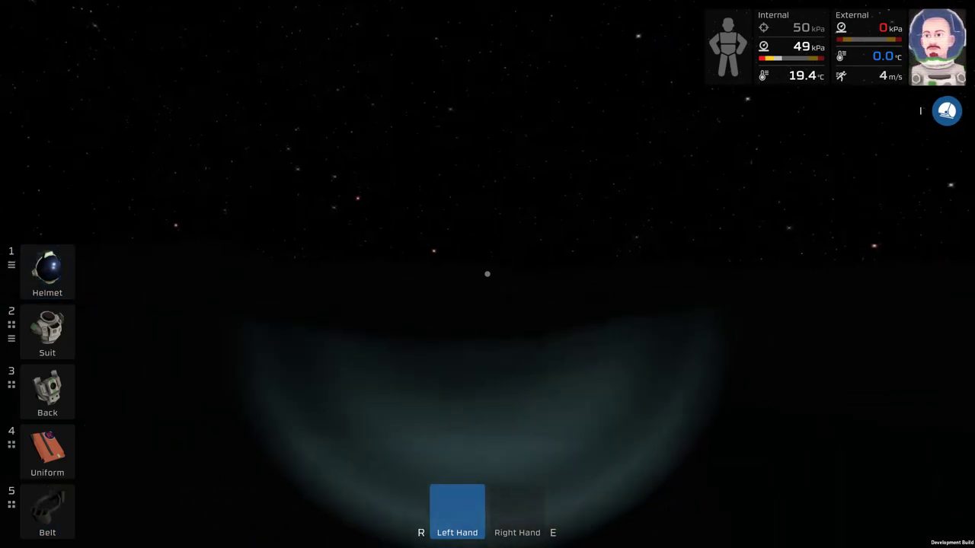